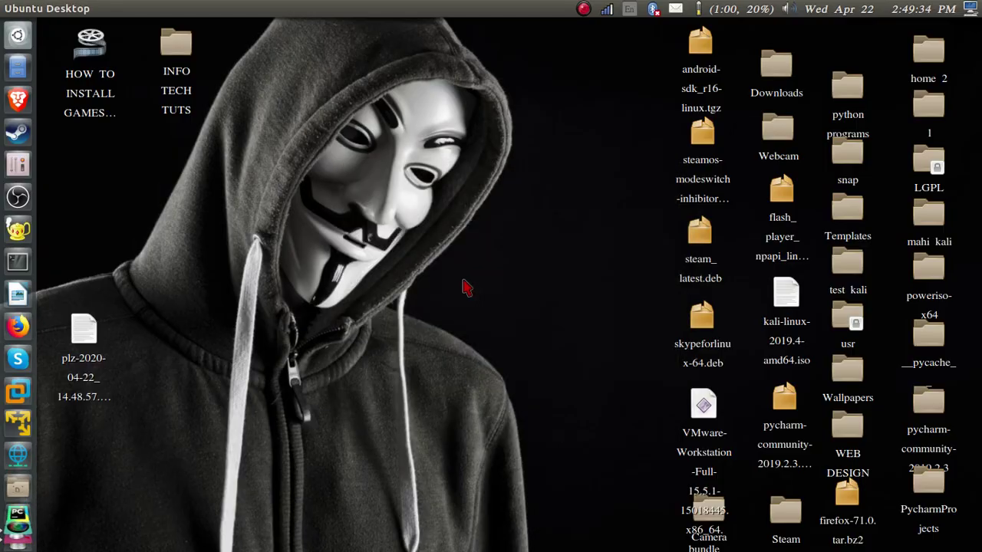
# In a maximized Terminal, run sudo apt-get update and enter the administrator password
pyautogui.click(18, 262)
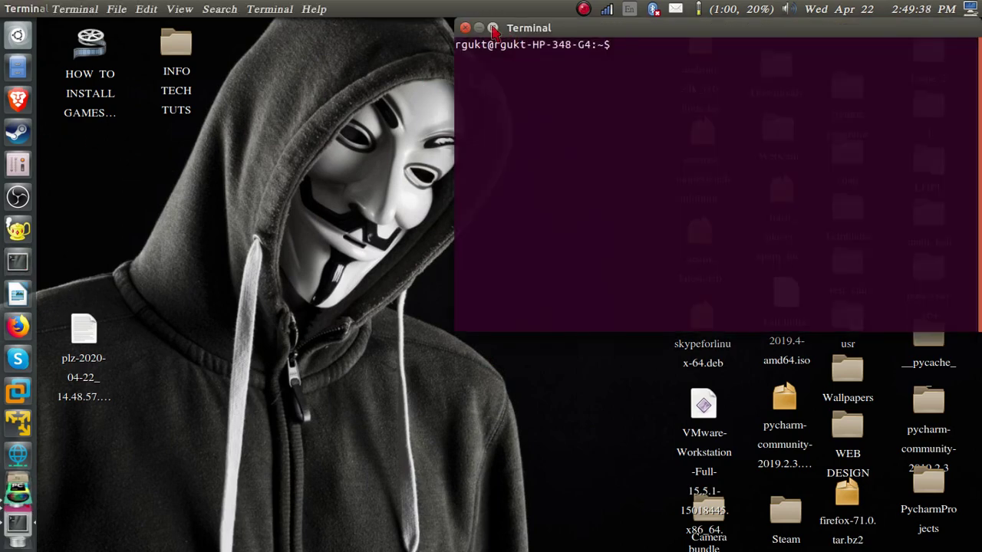
pyautogui.doubleClick(495, 28)
pyautogui.write('s')
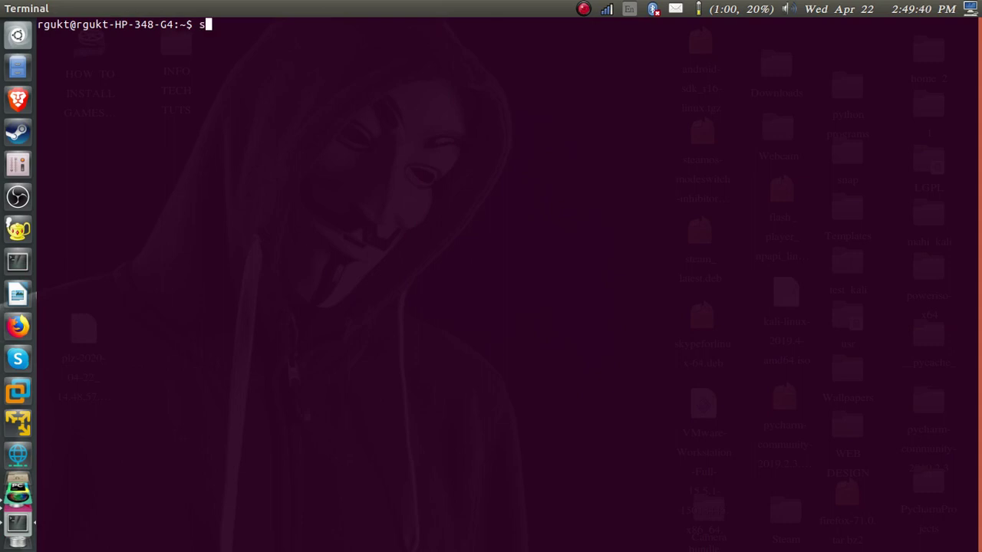
pyautogui.write('udo apt-get update')
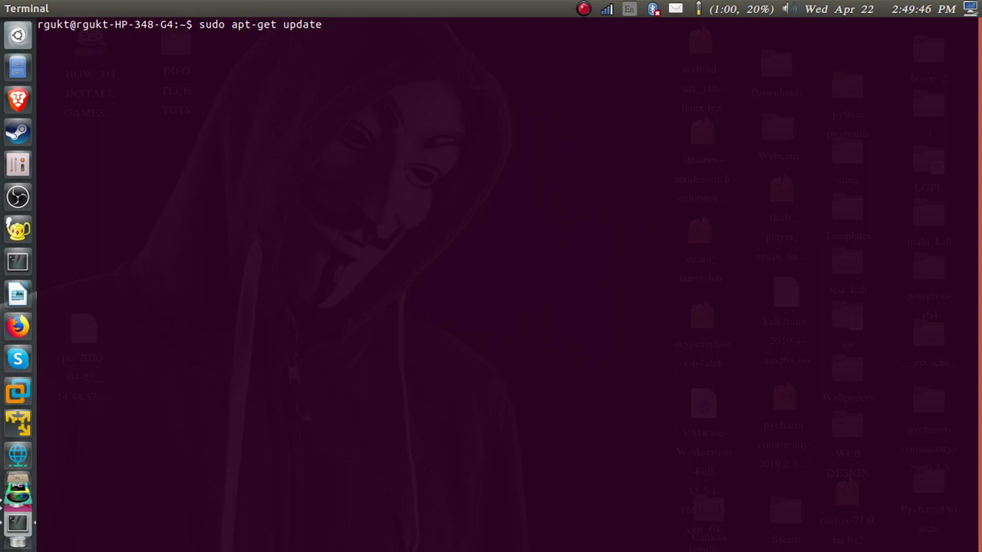
pyautogui.press('Return')
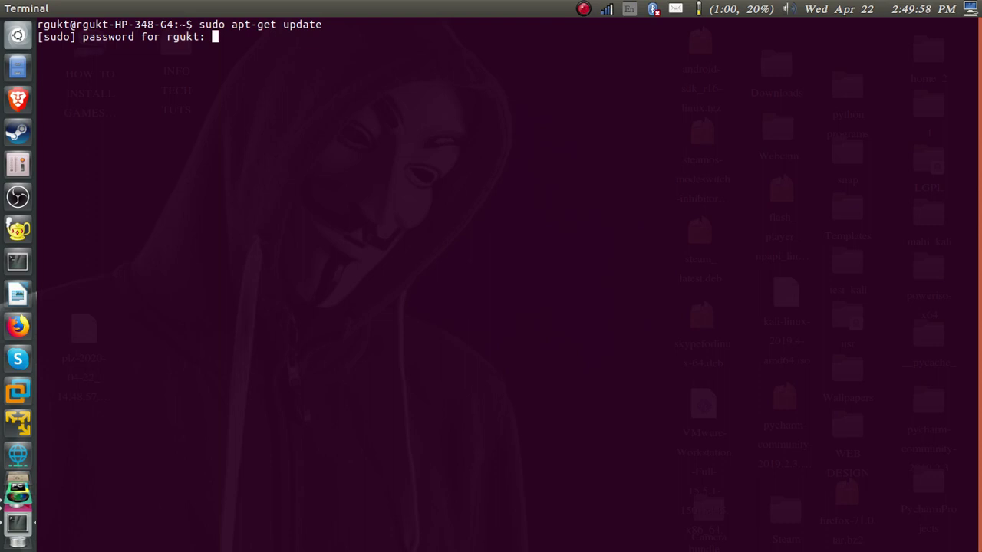
pyautogui.press('Return')
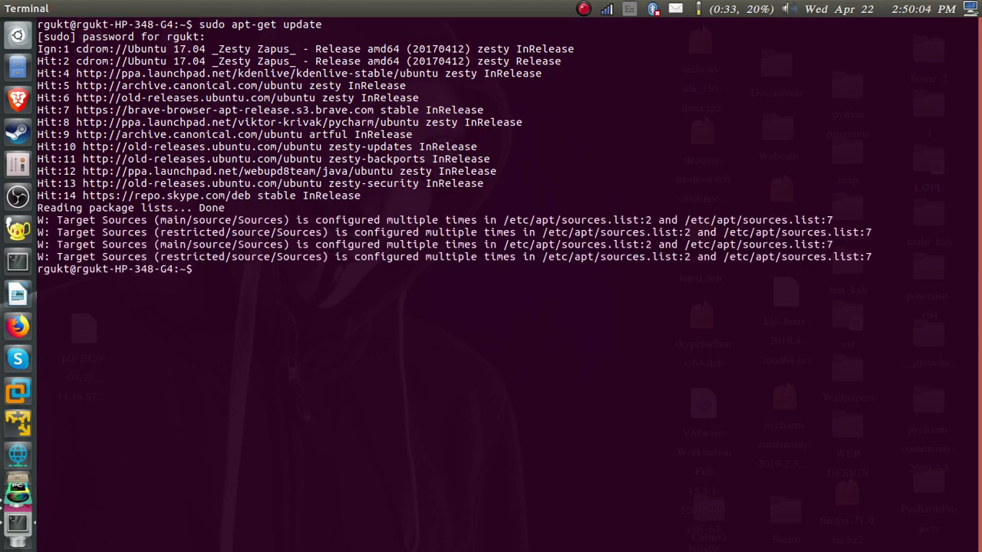
# Run sudo apt-get install stegosuite and confirm the package installation with y
pyautogui.write('sudo apt-get insta')
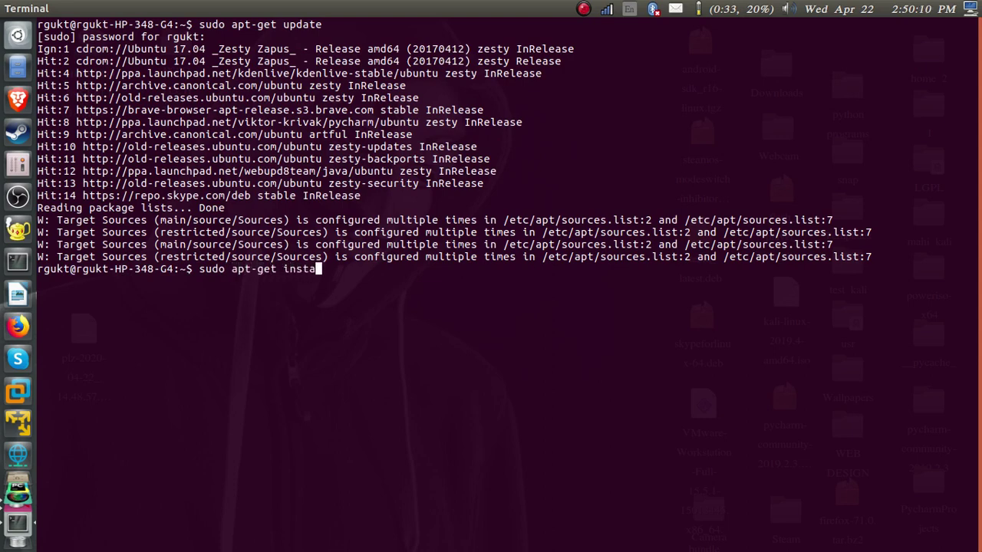
pyautogui.write('ll stegosuite')
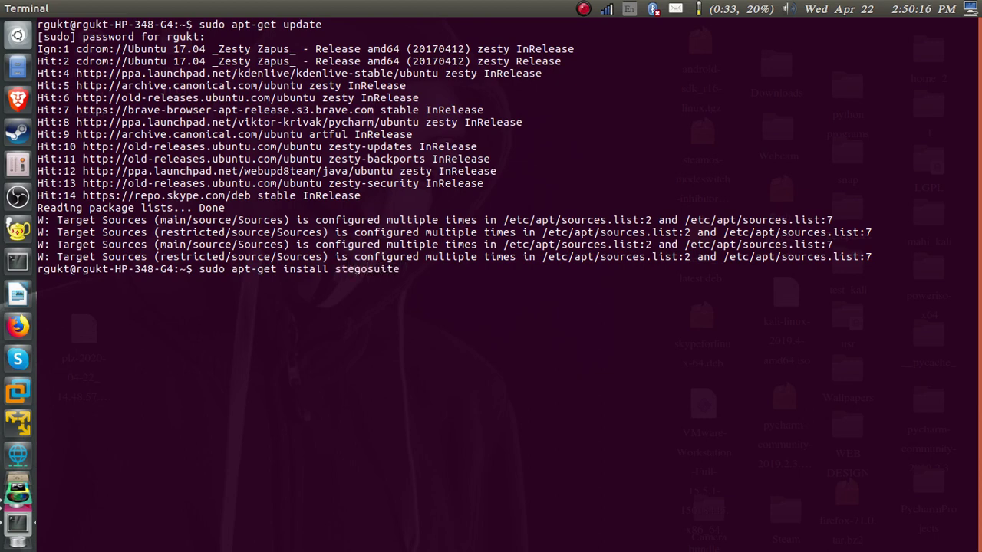
pyautogui.press('Return')
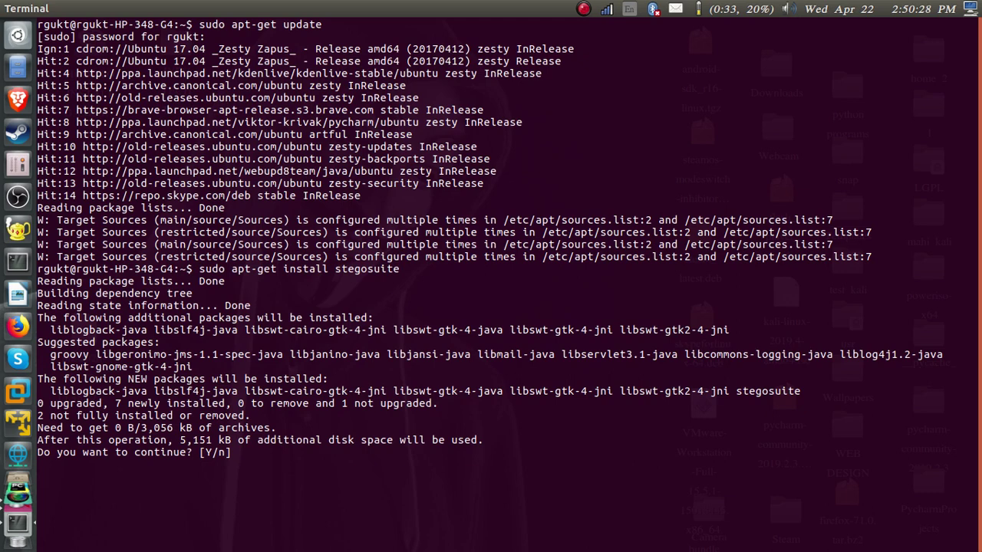
pyautogui.write('y')
pyautogui.press('Return')
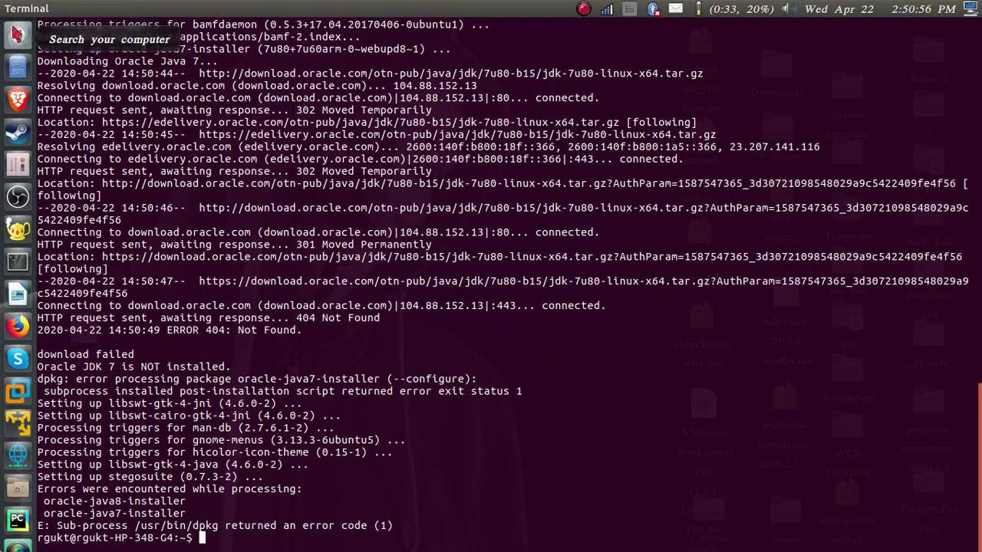
# Launch Stegosuite from a Dash search for 'ste' and maximize its window
pyautogui.click(16, 35)
pyautogui.write('ter')
pyautogui.press('BackSpace')
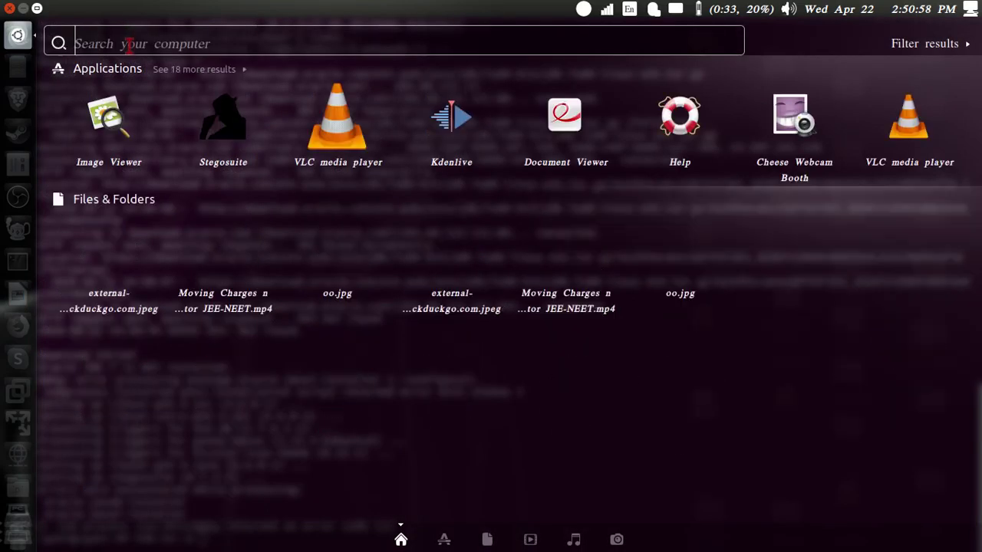
pyautogui.write('ste')
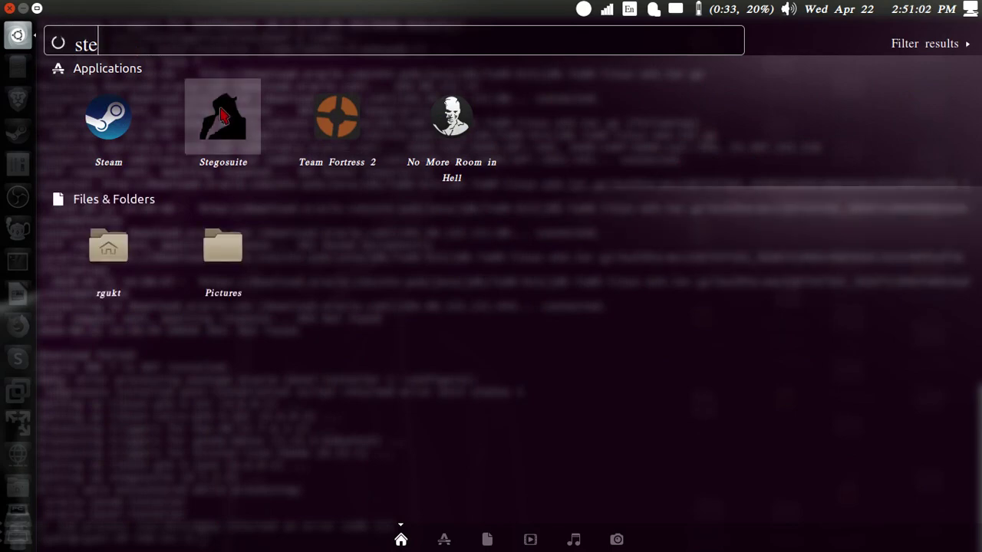
pyautogui.click(220, 114)
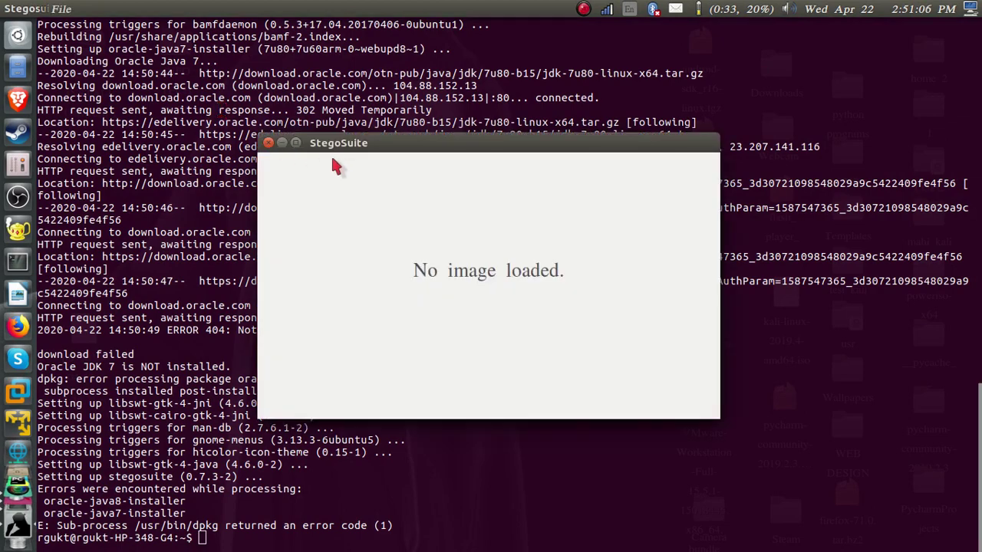
pyautogui.click(295, 143)
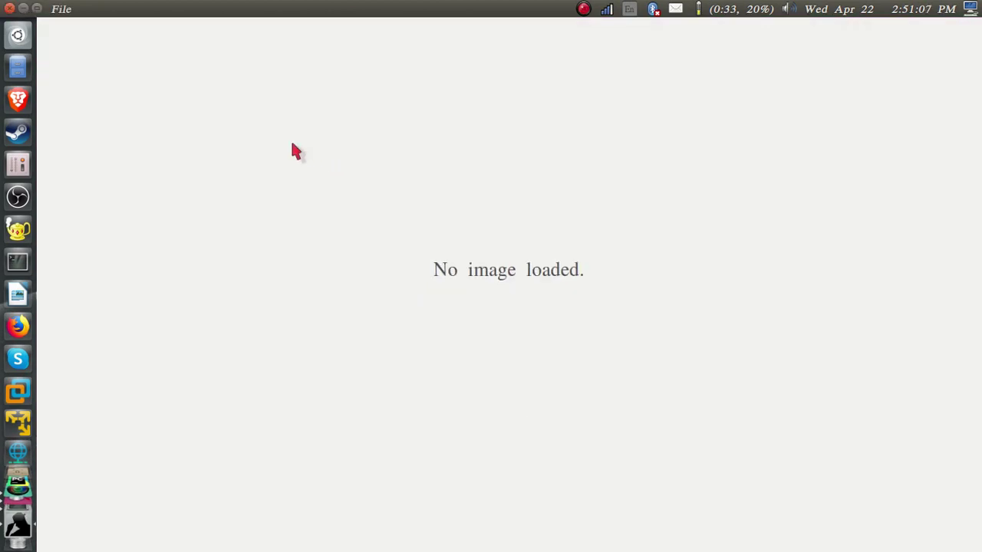
# Open oo.jpg from the Pictures folder as the cover image
pyautogui.click(66, 9)
pyautogui.click(84, 40)
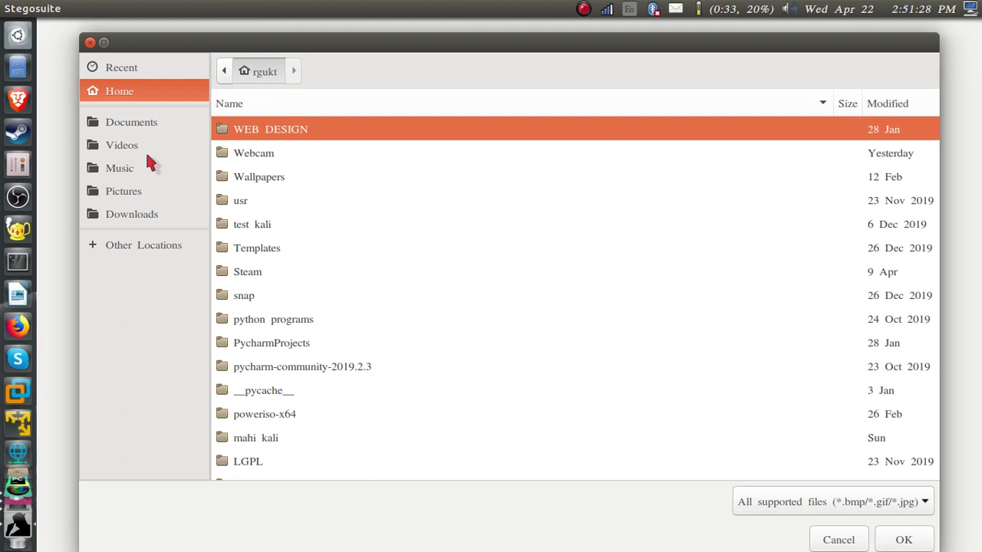
pyautogui.click(151, 198)
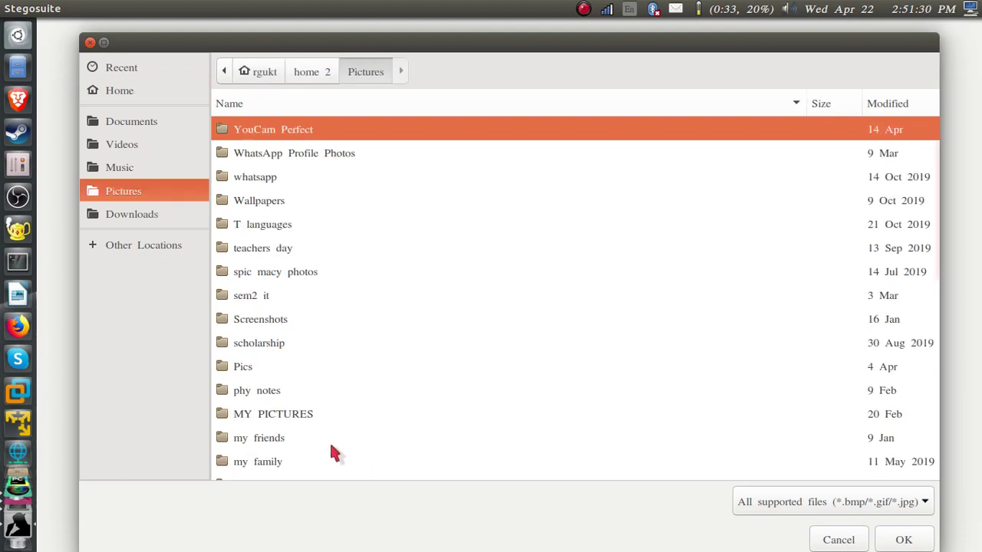
pyautogui.scroll(-10, 330, 452)
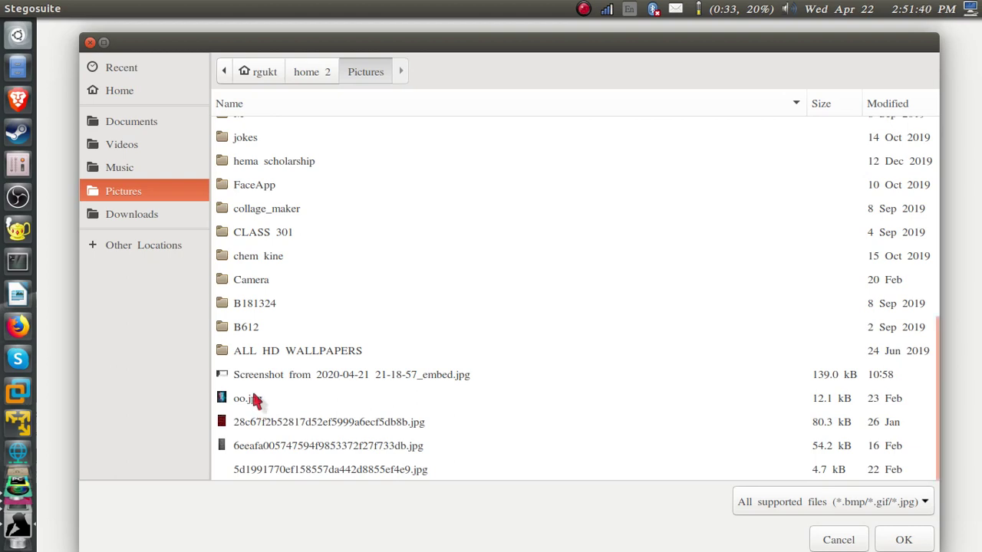
pyautogui.click(254, 399)
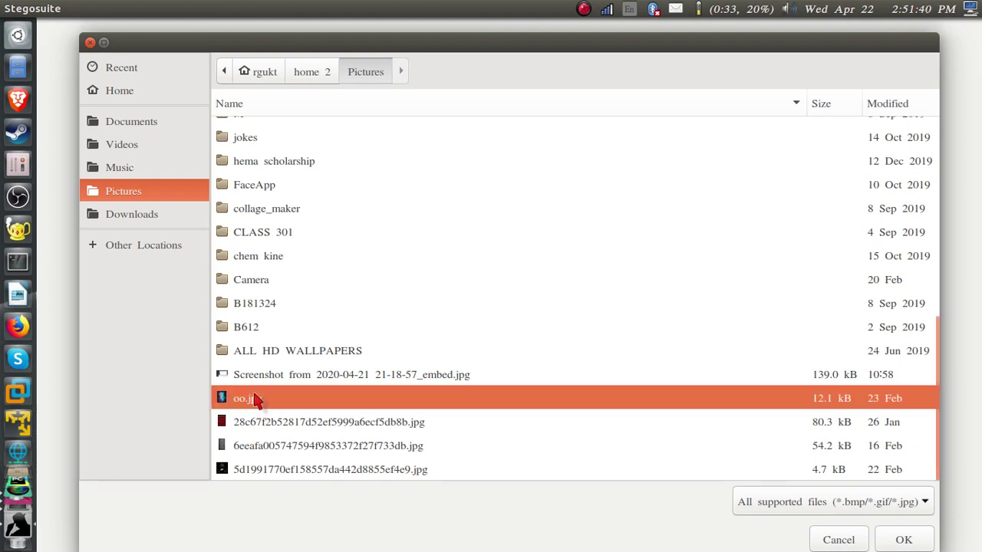
pyautogui.click(897, 540)
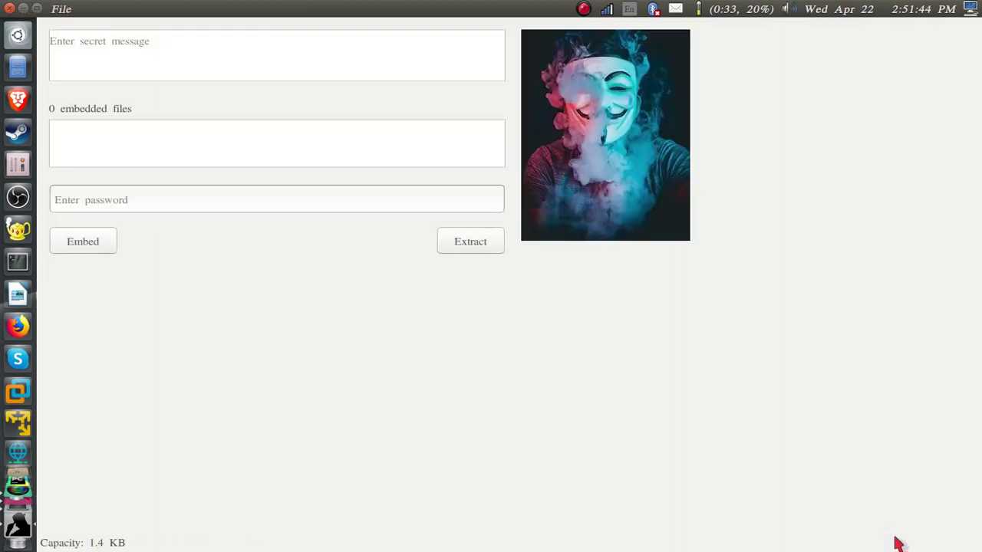
# Embed the message 'HI!!!INFO TECH TUTS' with a password, creating oo_embed.jpg, then close Stegosuite
pyautogui.click(128, 52)
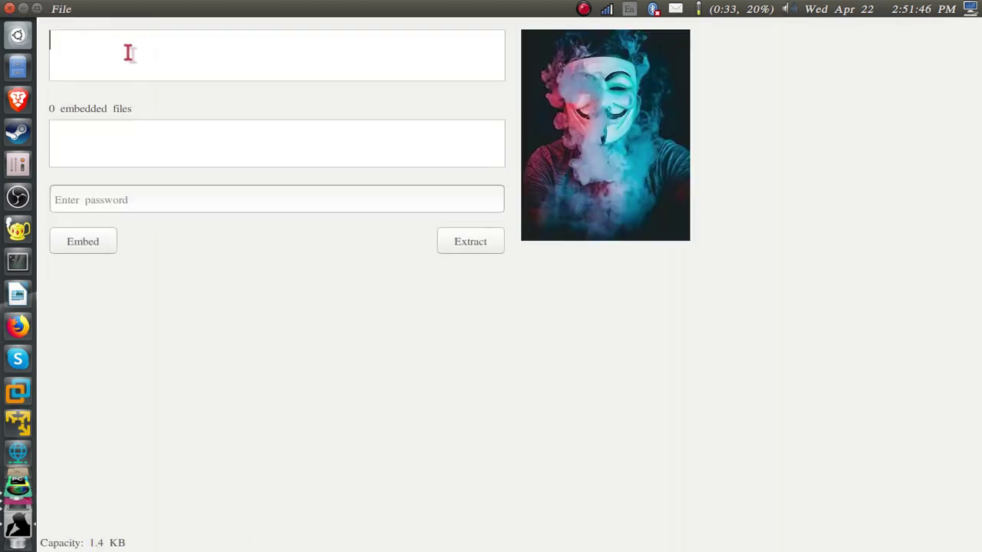
pyautogui.write('HI!!!INFO TECH TUTS')
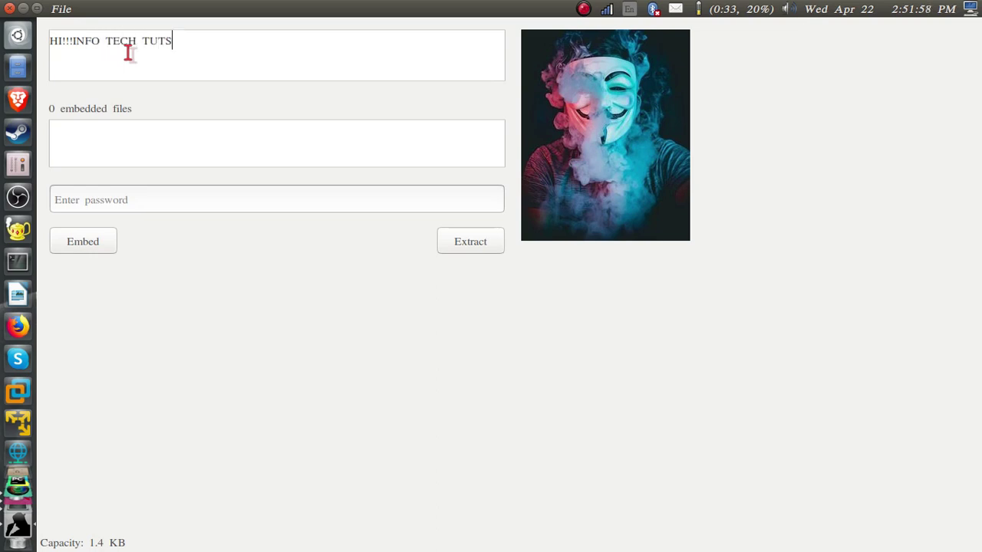
pyautogui.click(116, 192)
pyautogui.write('12345')
pyautogui.click(78, 244)
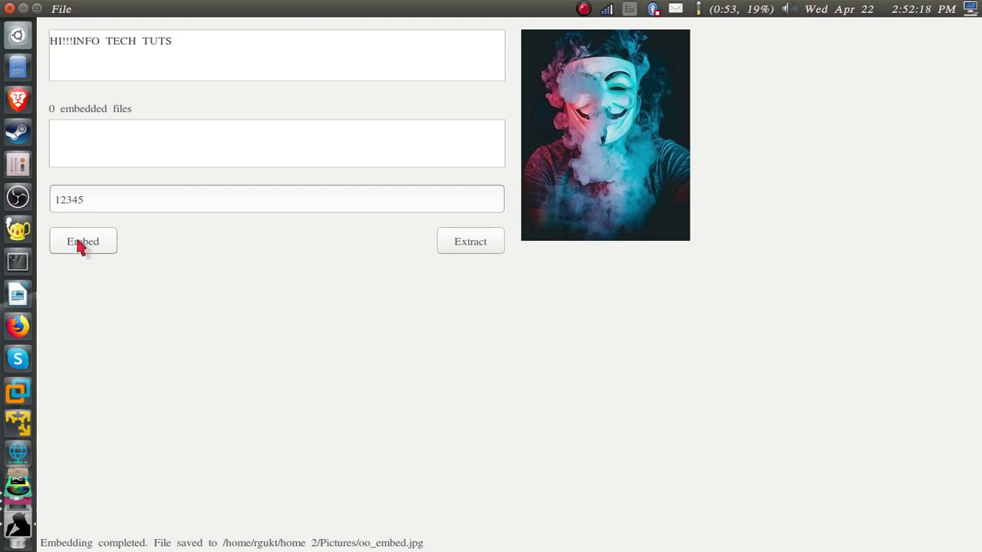
pyautogui.click(9, 8)
# Close the terminal and check in Files that oo_embed.jpg sits beside oo.jpg in Pictures
pyautogui.click(9, 7)
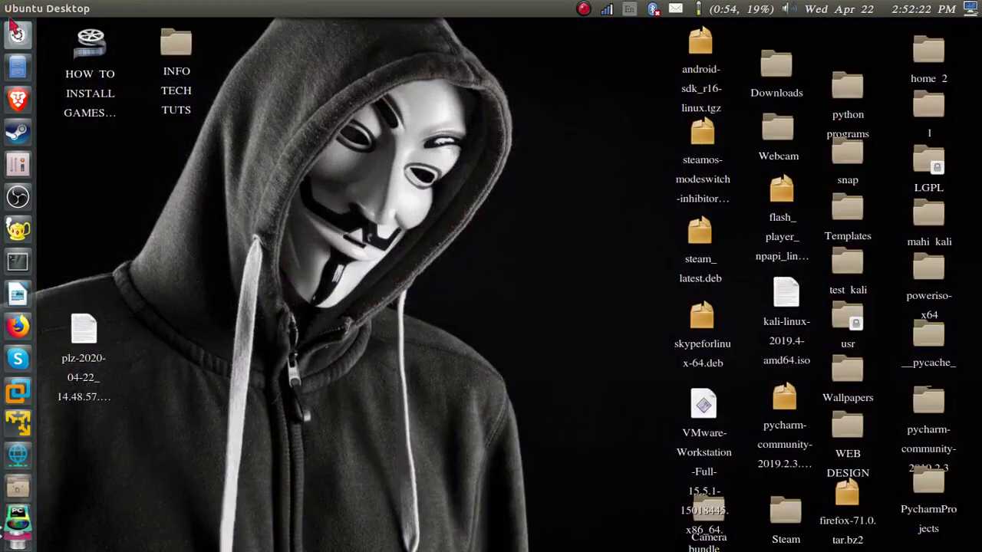
pyautogui.click(18, 69)
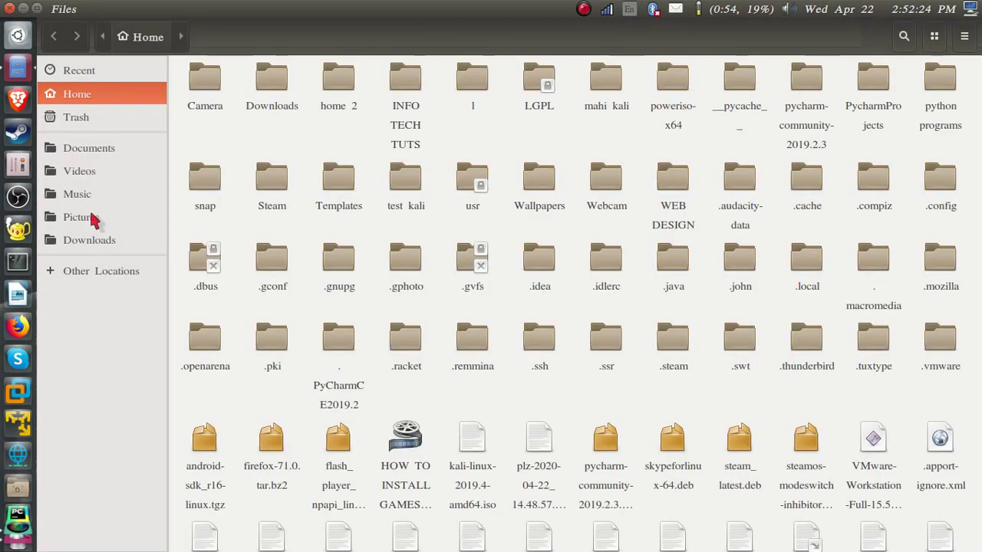
pyautogui.click(93, 218)
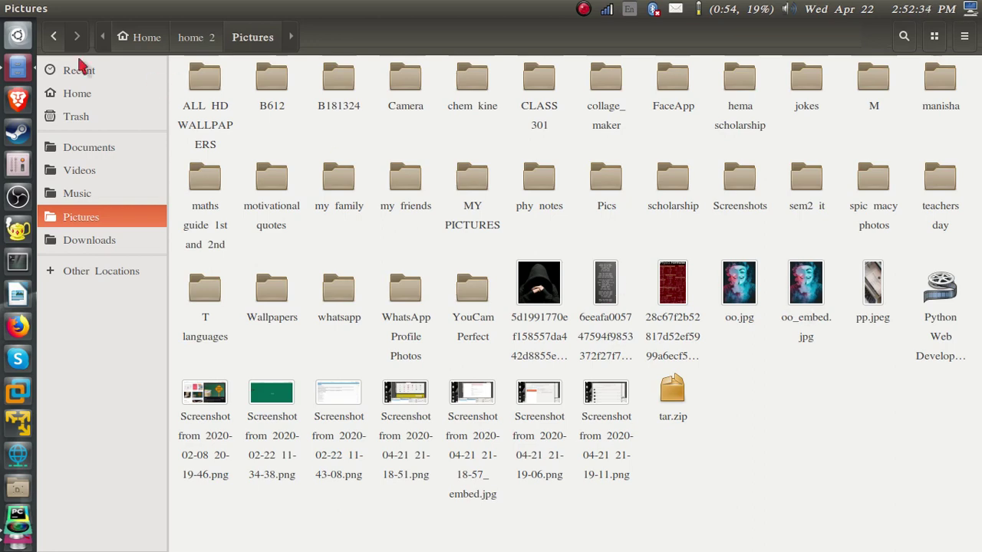
pyautogui.click(18, 34)
# Relaunch Stegosuite from the 'ste' search results and maximize it
pyautogui.write('ste')
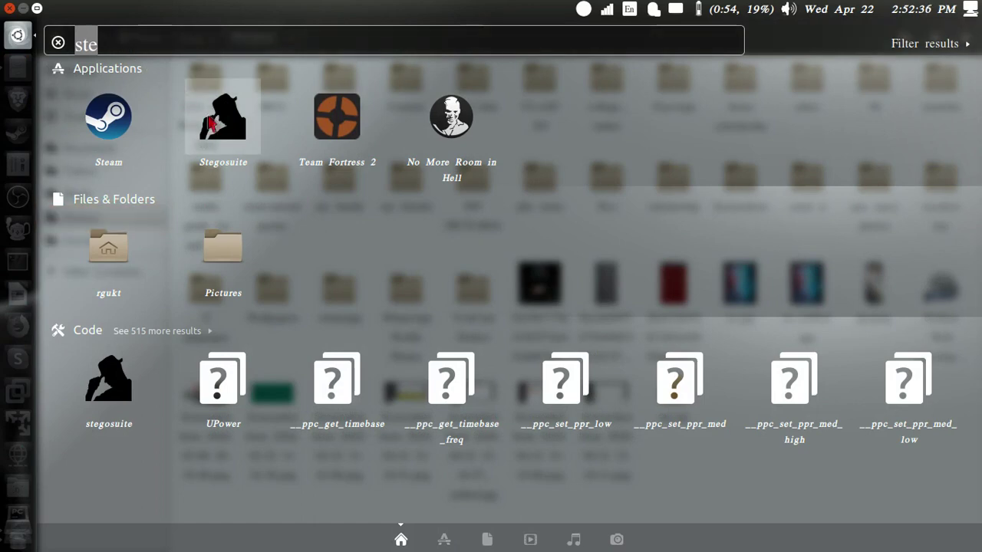
pyautogui.click(213, 124)
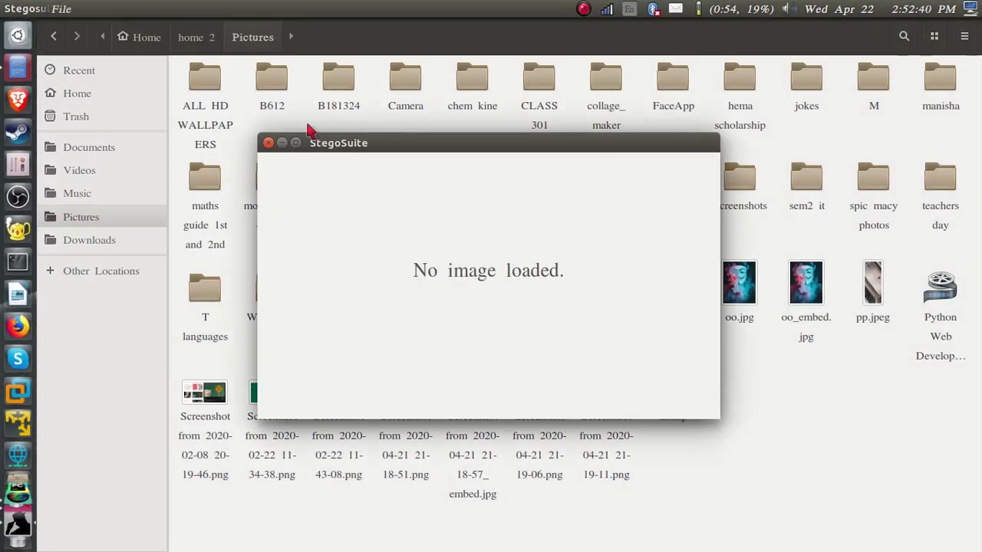
pyautogui.click(296, 142)
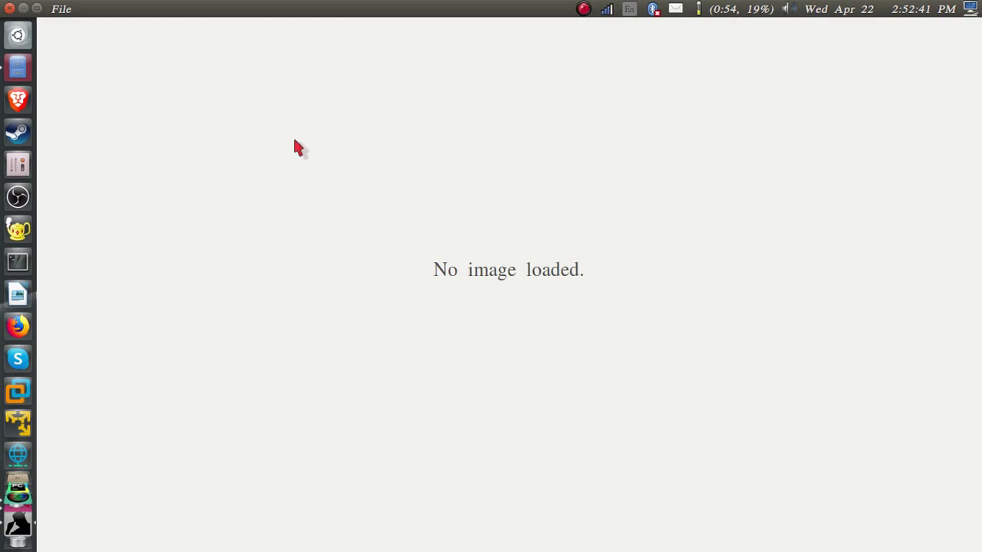
# Open oo_embed.jpg from the Pictures folder in Stegosuite
pyautogui.click(67, 9)
pyautogui.click(77, 31)
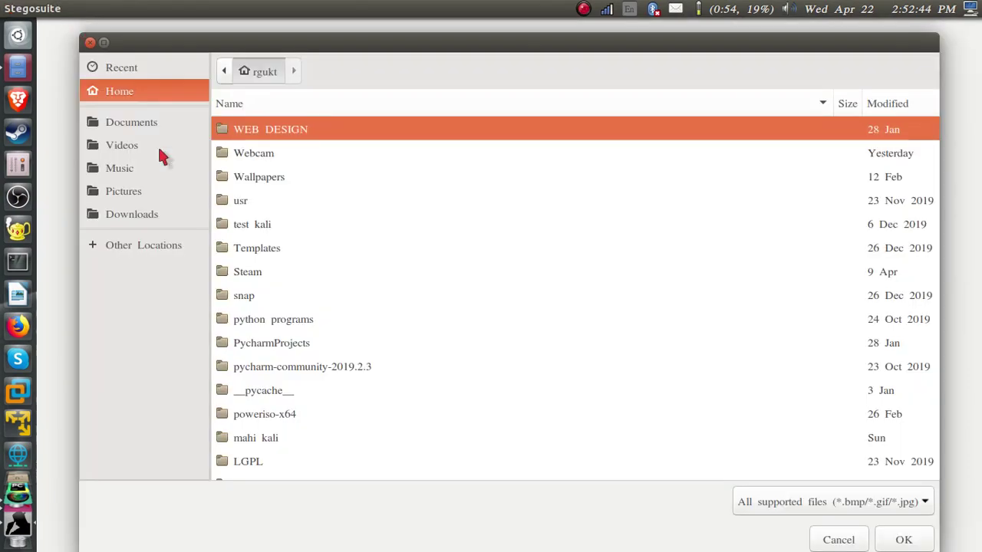
pyautogui.click(149, 198)
pyautogui.scroll(-10, 324, 366)
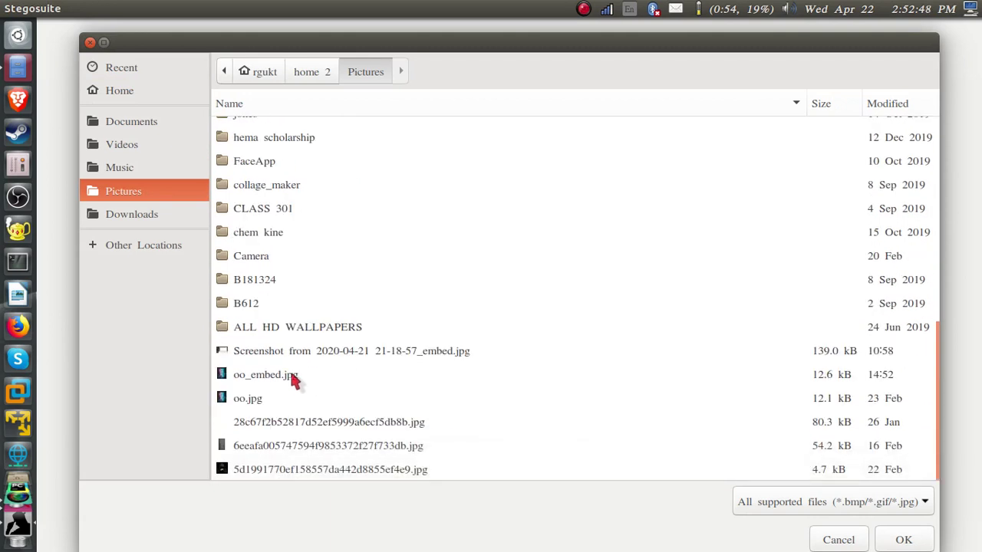
pyautogui.click(294, 378)
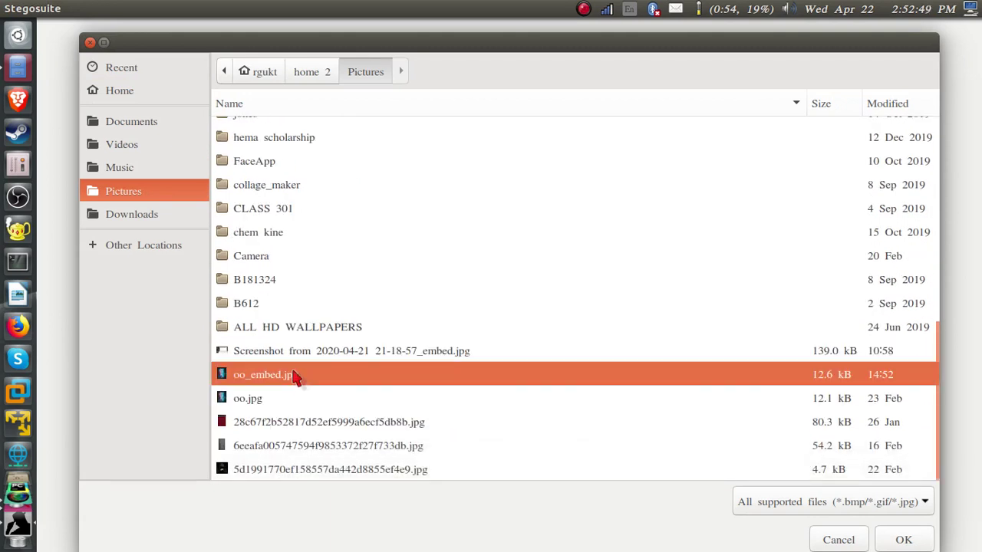
pyautogui.click(904, 540)
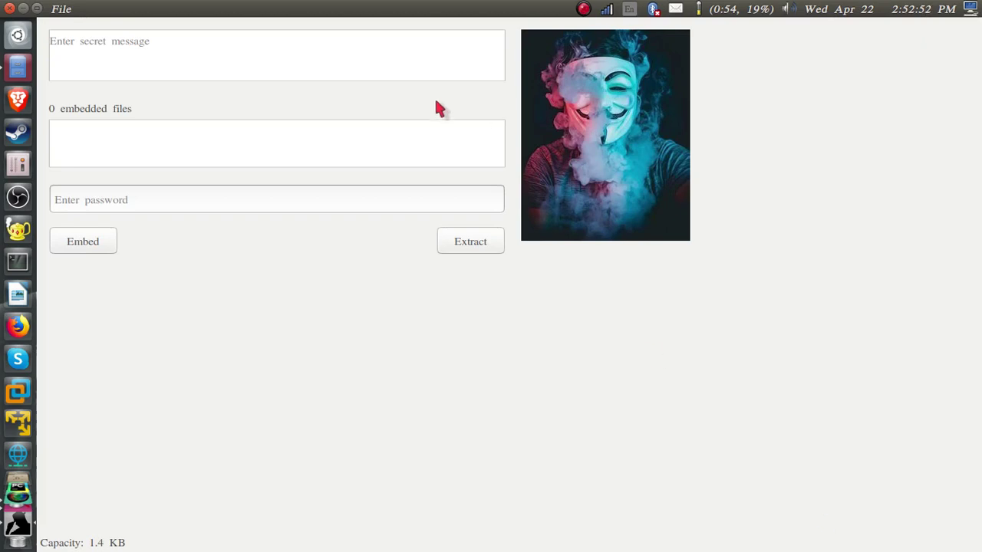
pyautogui.click(218, 195)
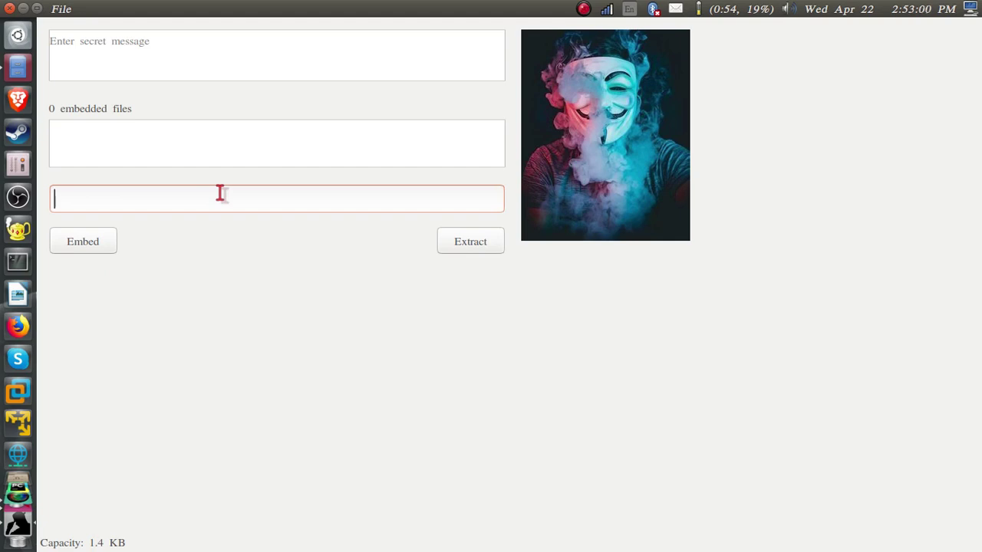
# Enter the embedding password and extract, revealing 'HI!!!INFO TECH TUTS'
pyautogui.write('12345')
pyautogui.click(452, 252)
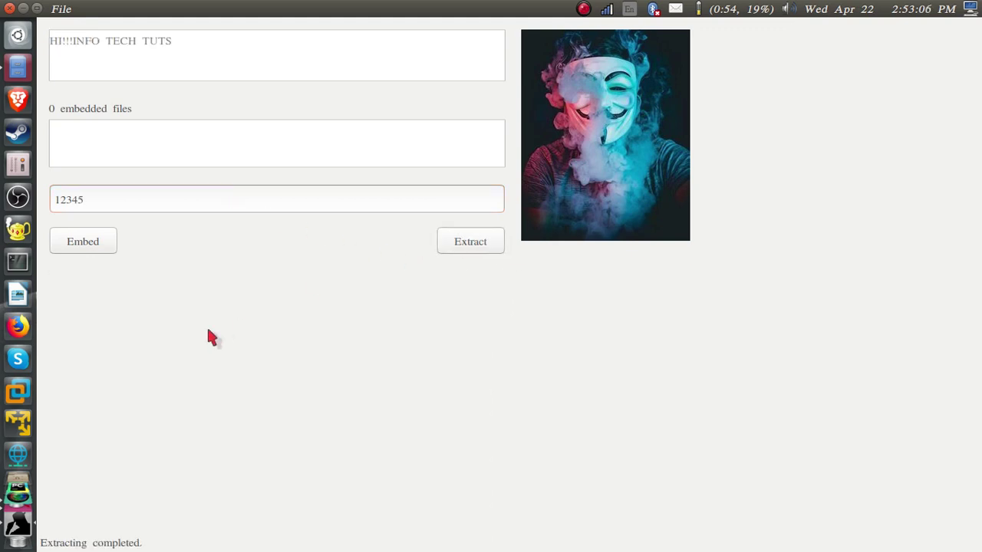